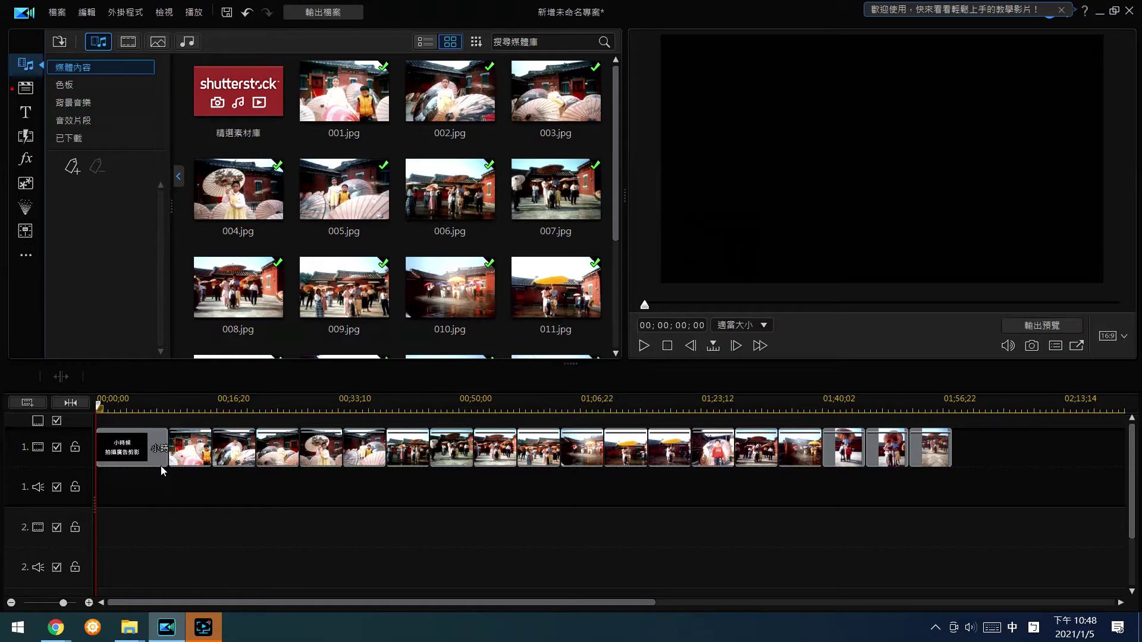
- Add 淡化 and 模糊 transitions from the 一般 category alternately at the first six cuts, starting between the title and the first photo
left_click(25, 137)
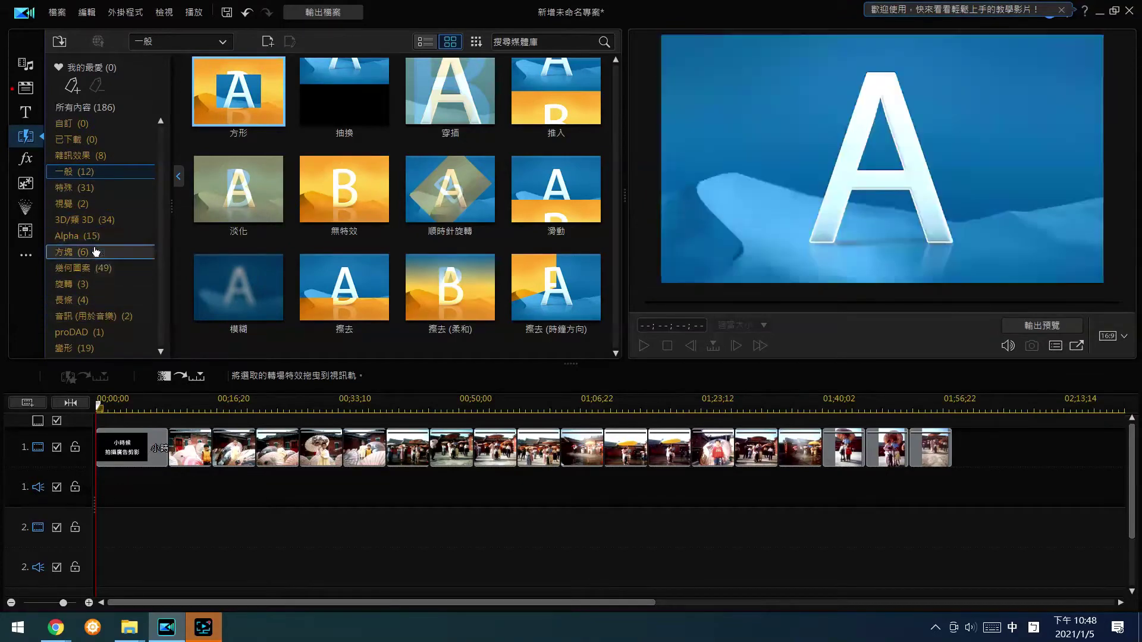
left_click(87, 157)
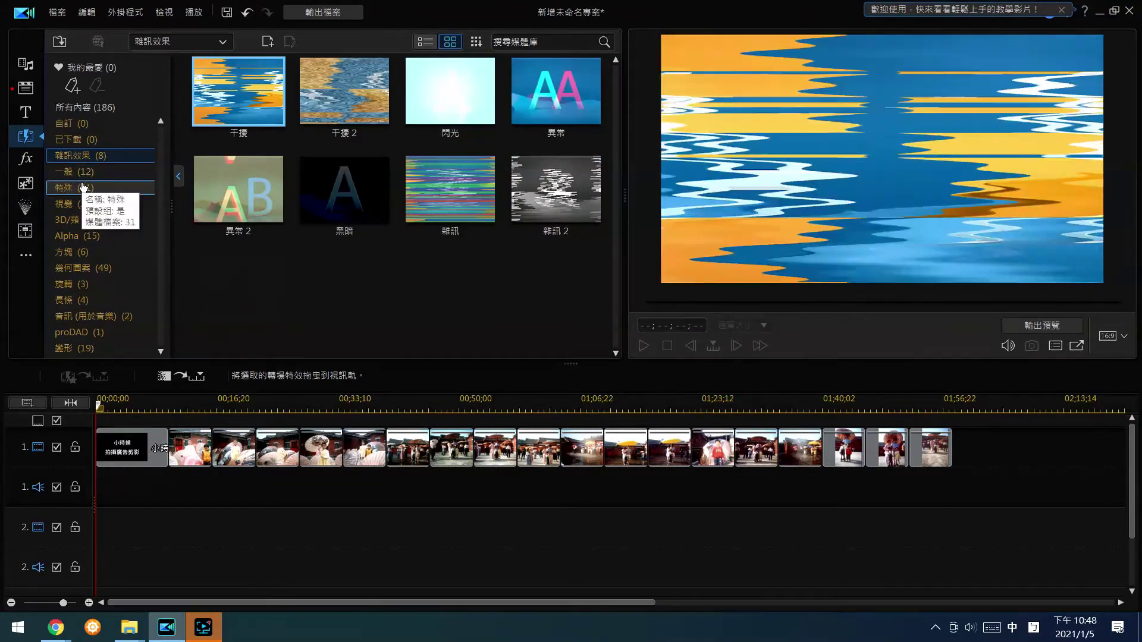
left_click(67, 172)
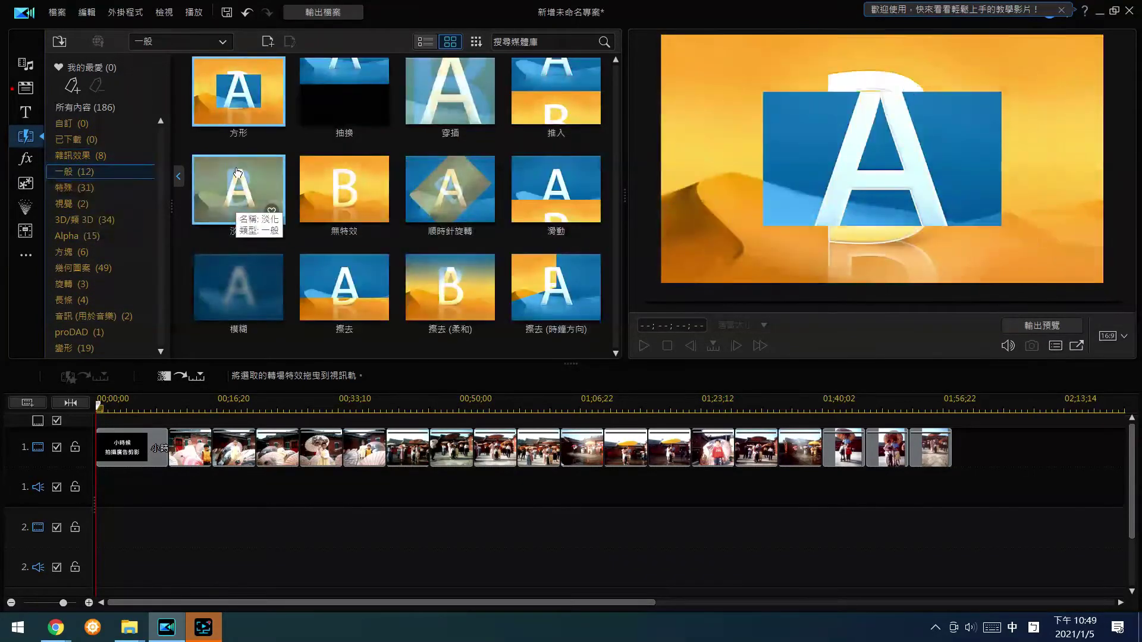
left_click_drag(239, 177, 168, 457)
left_click_drag(268, 300, 303, 465)
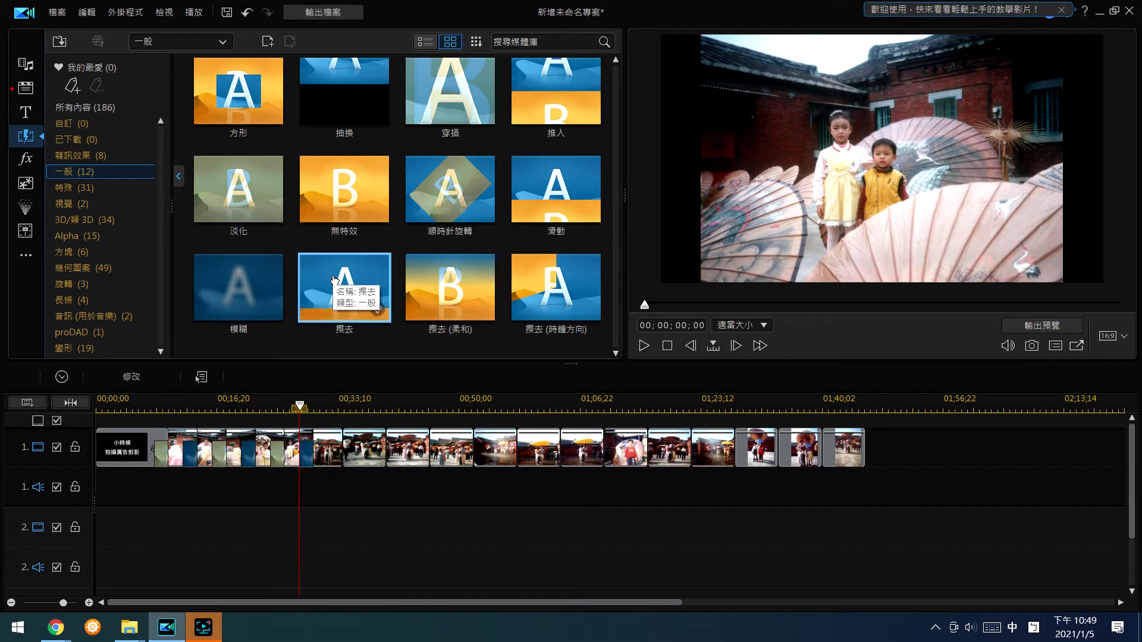
- Add the 擦去 transition at every remaining cut between photos through the end of video track 1
left_click_drag(335, 280, 357, 449)
left_click_drag(344, 286, 399, 452)
left_click_drag(343, 285, 451, 446)
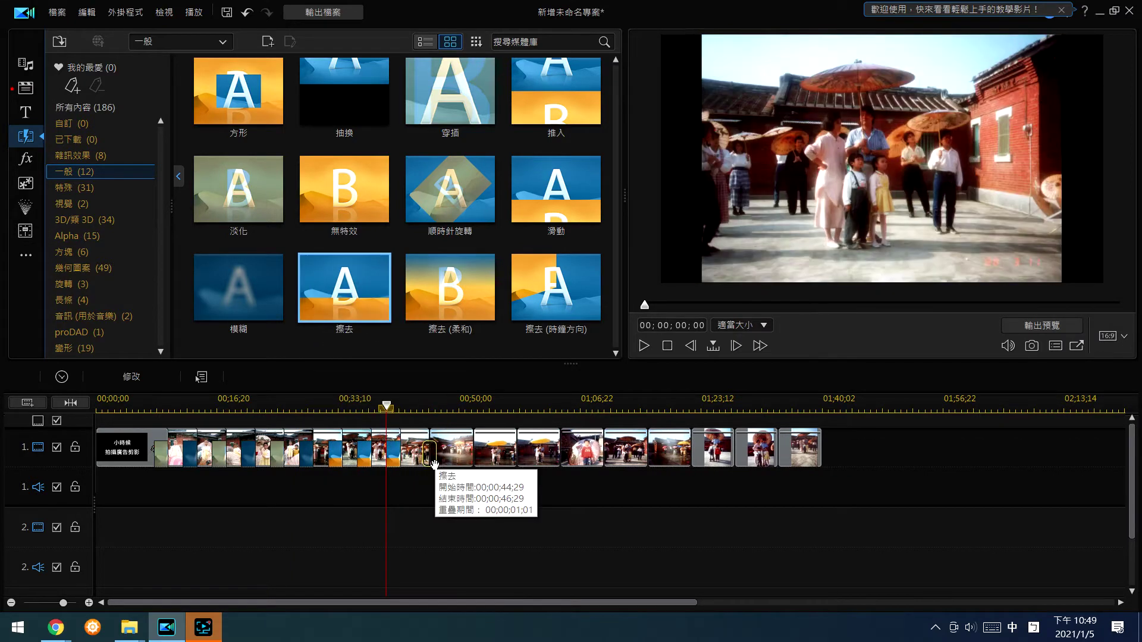
left_click_drag(351, 279, 455, 447)
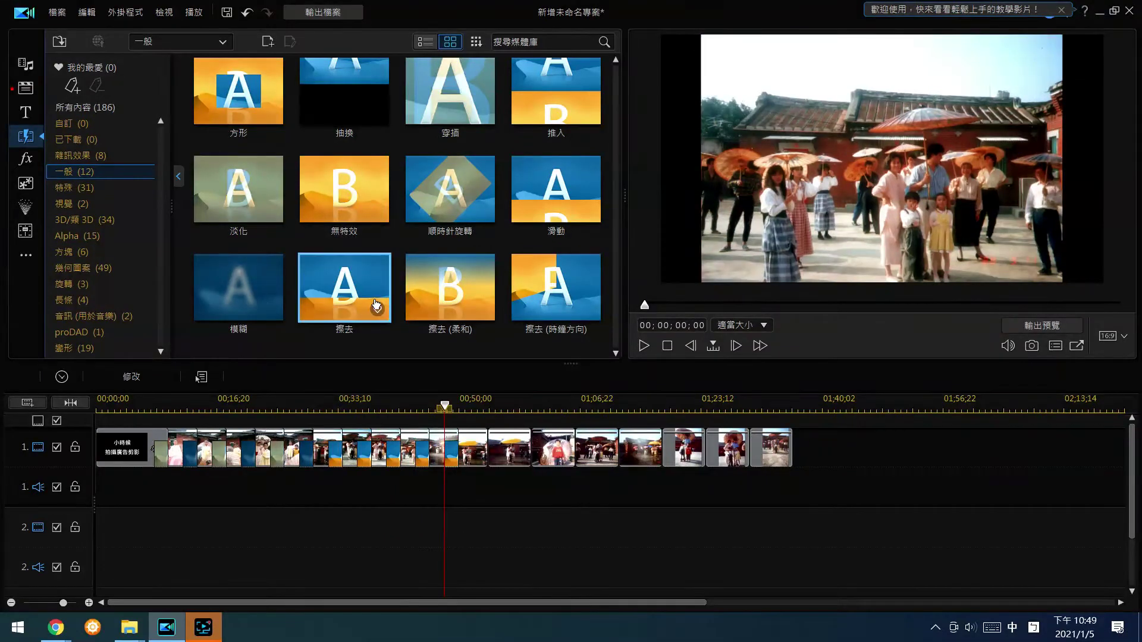
left_click_drag(373, 301, 487, 418)
left_click_drag(344, 285, 590, 448)
left_click_drag(344, 286, 639, 447)
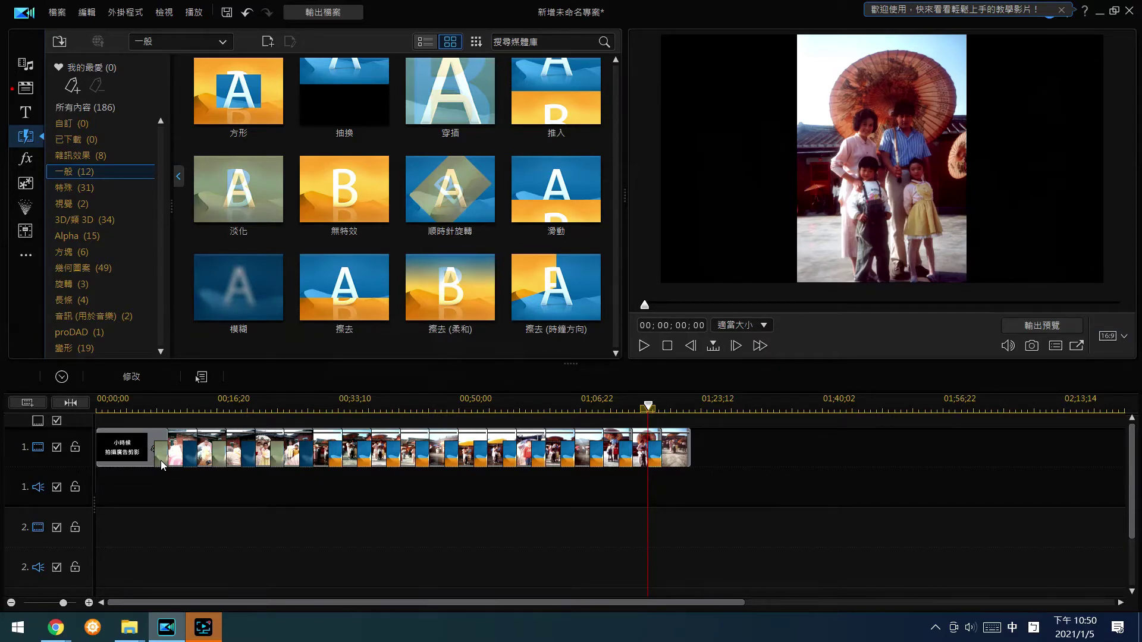
- Set the behaviour of the first three transitions, starting with the one after the title, to 交錯
double_click(160, 454)
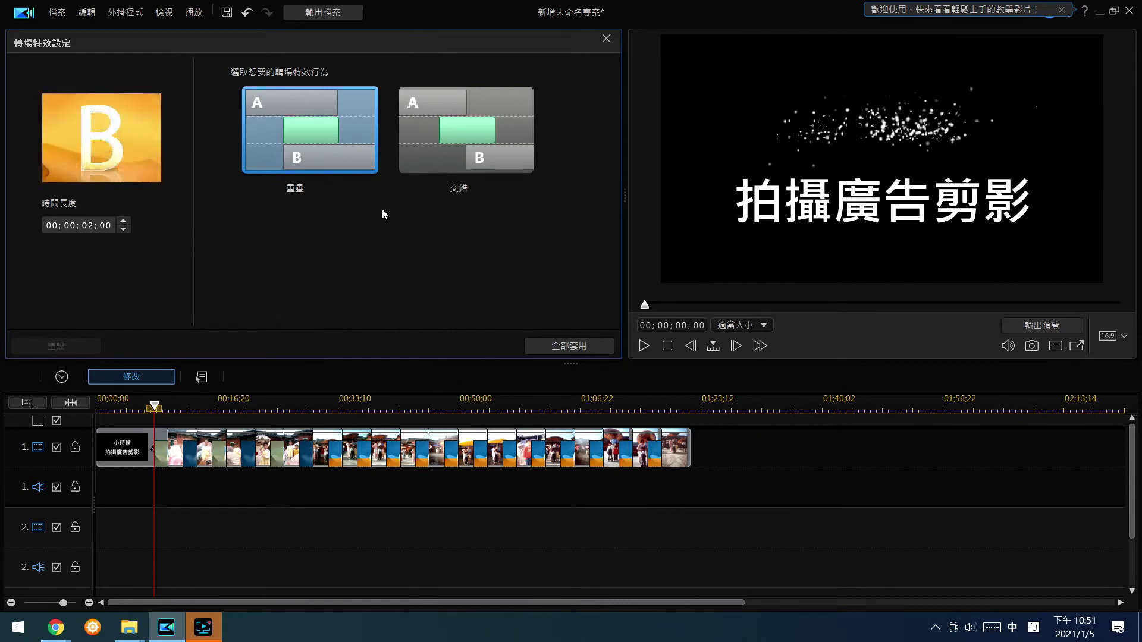
left_click(428, 152)
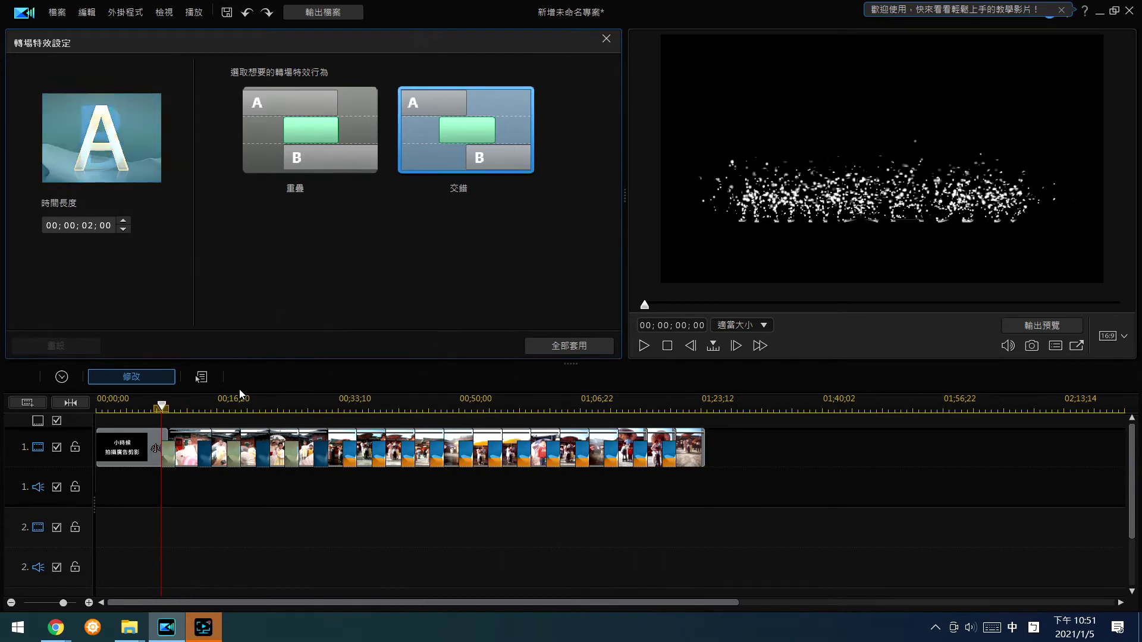
left_click(206, 462)
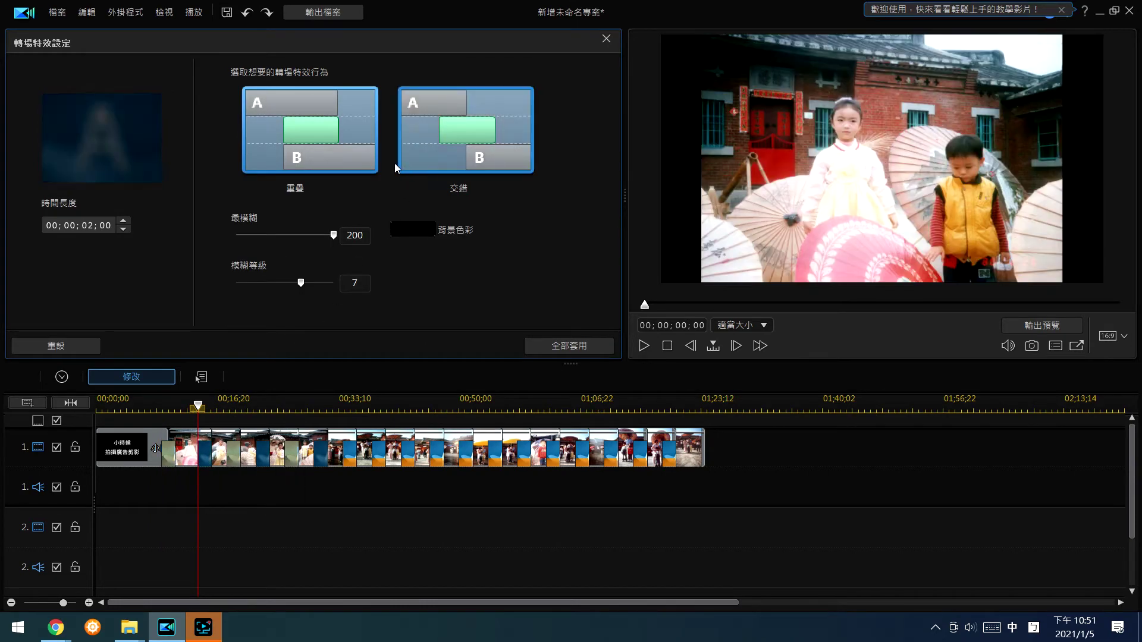
left_click(413, 147)
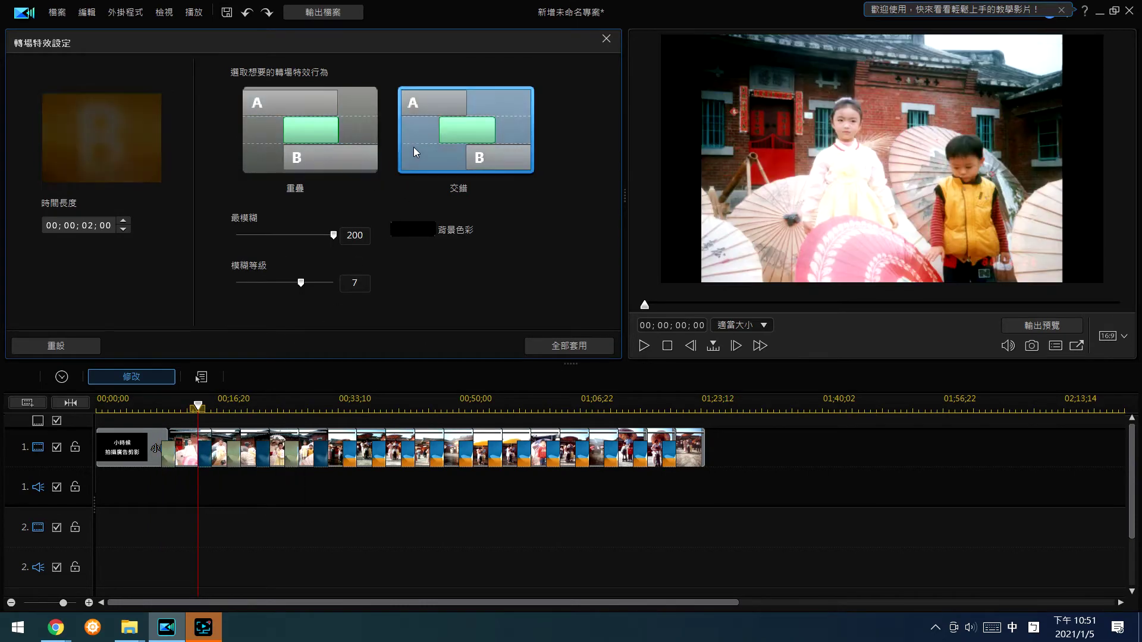
left_click(245, 459)
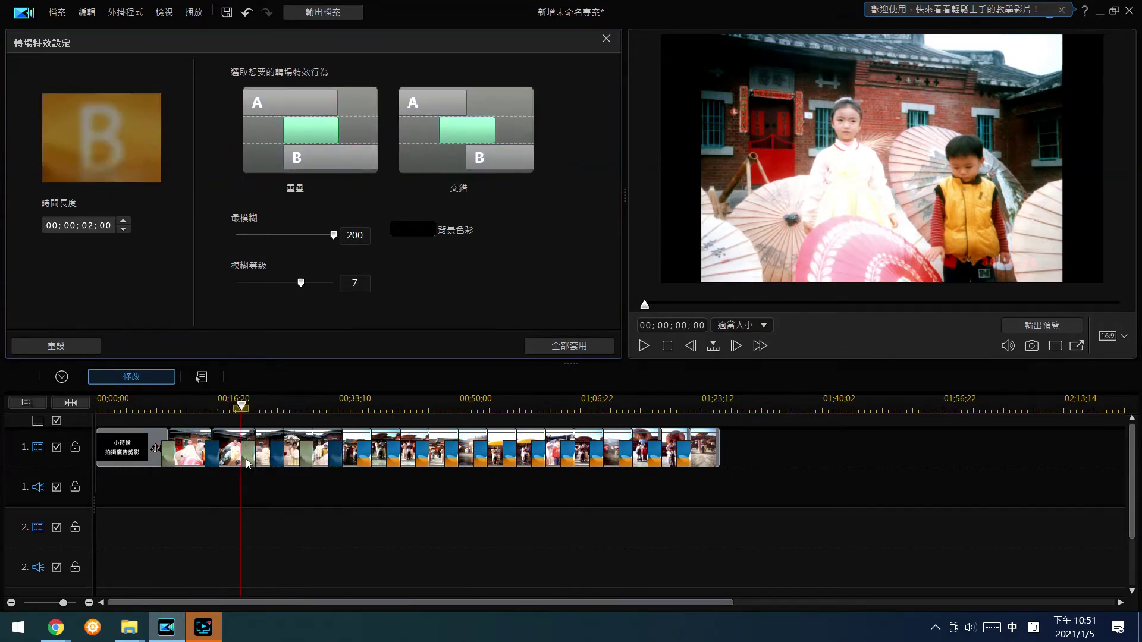
left_click(412, 149)
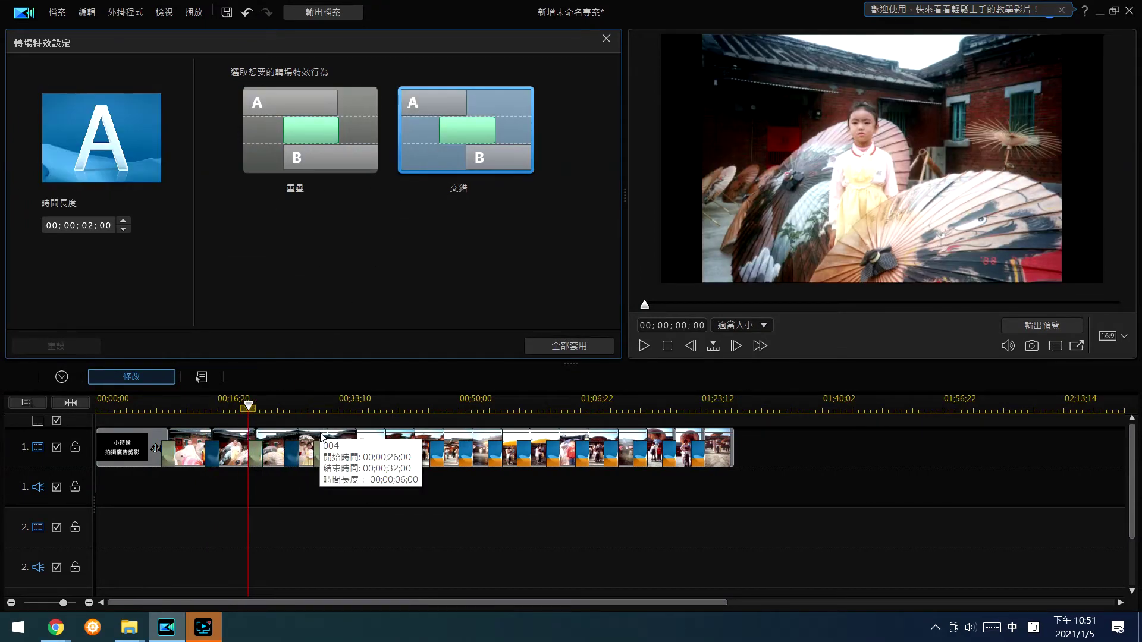
- Set the second 擦去 transition's direction to 向下
left_click(294, 464)
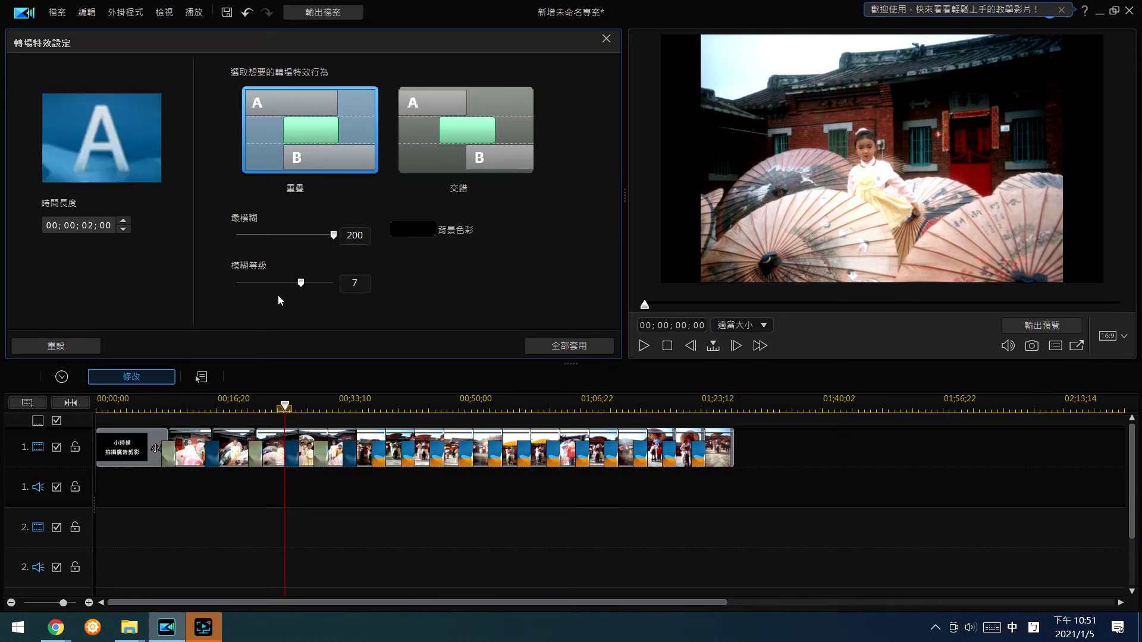
left_click(380, 460)
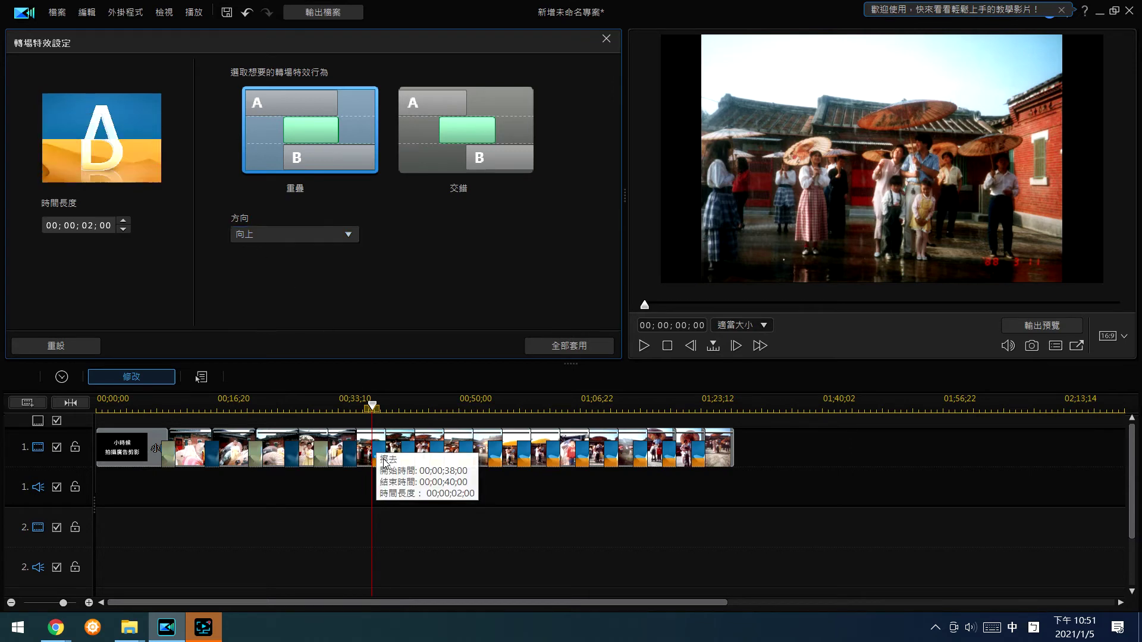
left_click(406, 453)
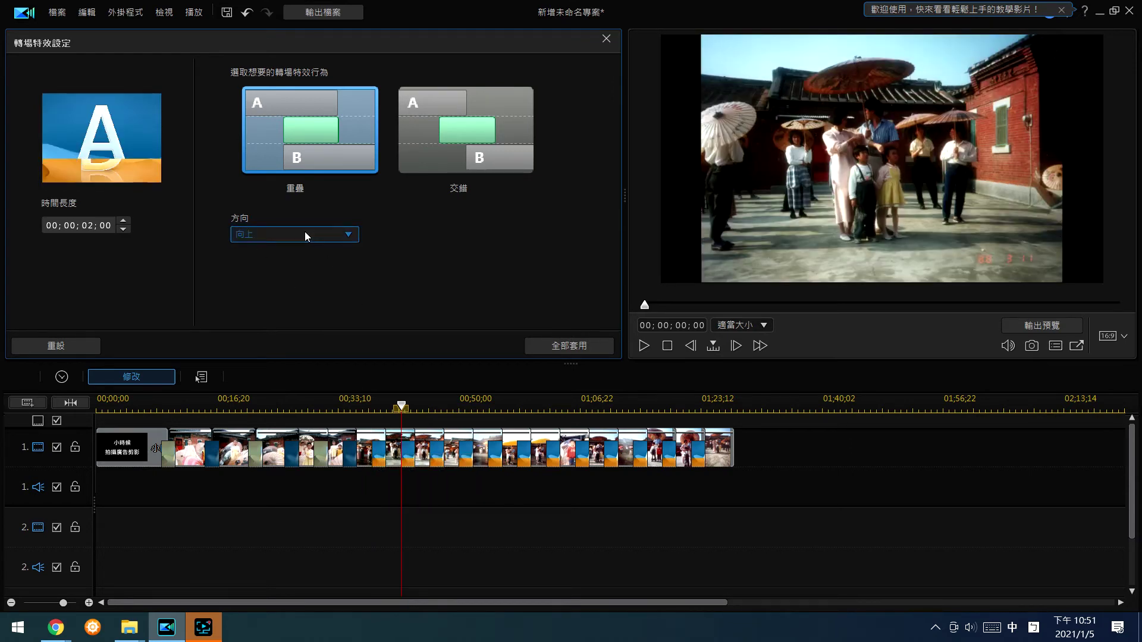
left_click(304, 231)
left_click(299, 269)
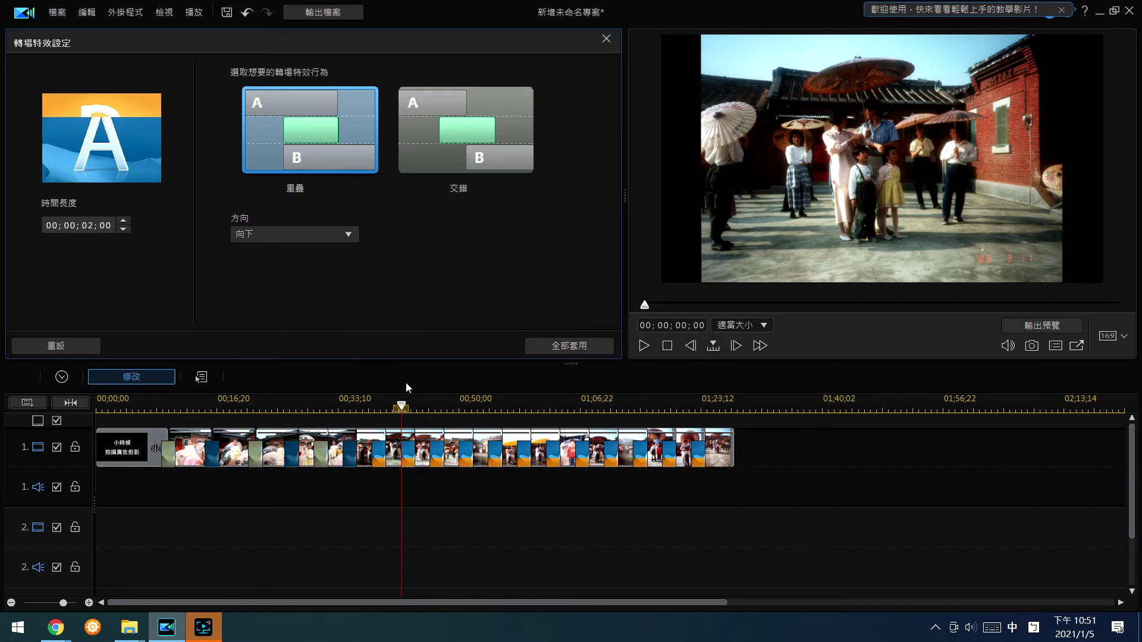
- Set the third 擦去 transition's direction to 向左 and the fourth one's to 向右
left_click(428, 431)
left_click(321, 235)
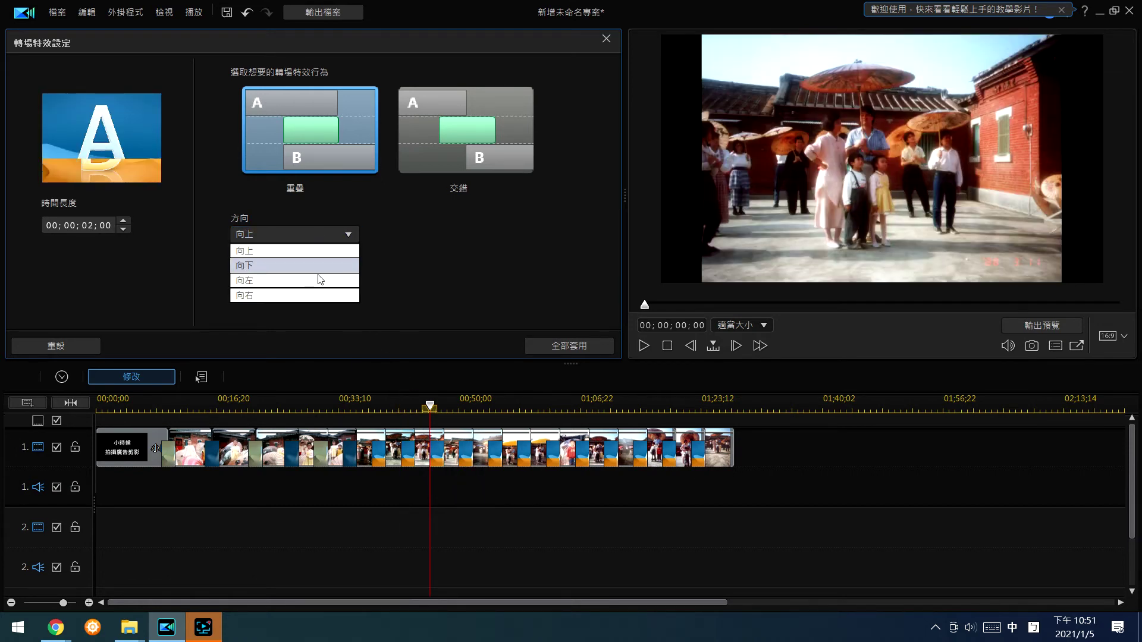
left_click(318, 275)
left_click(459, 443)
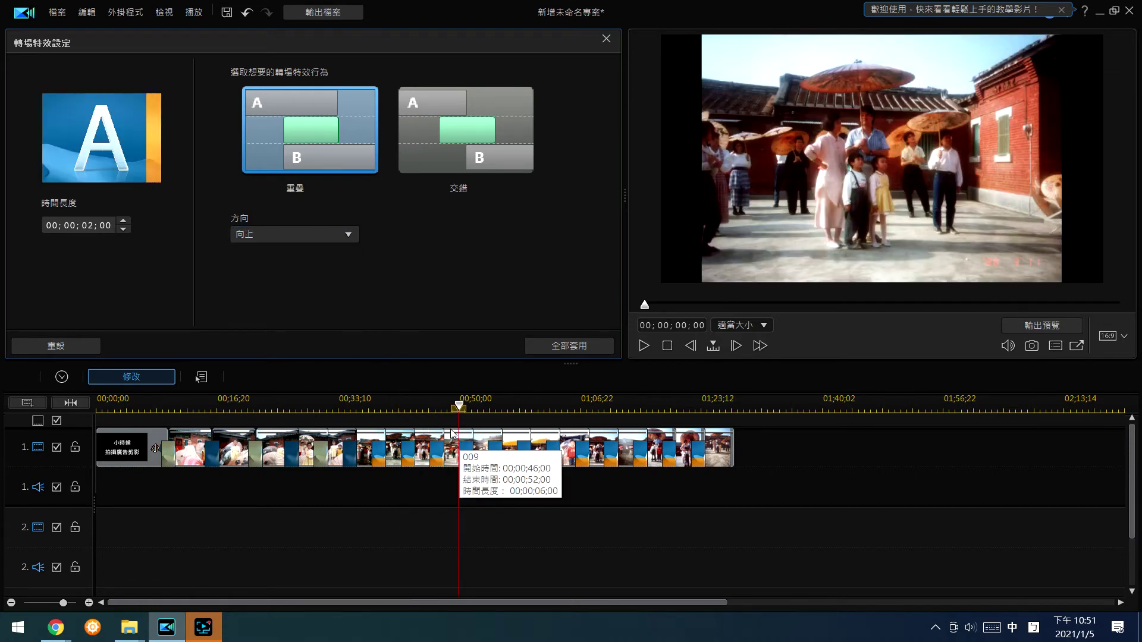
left_click(314, 235)
left_click(305, 295)
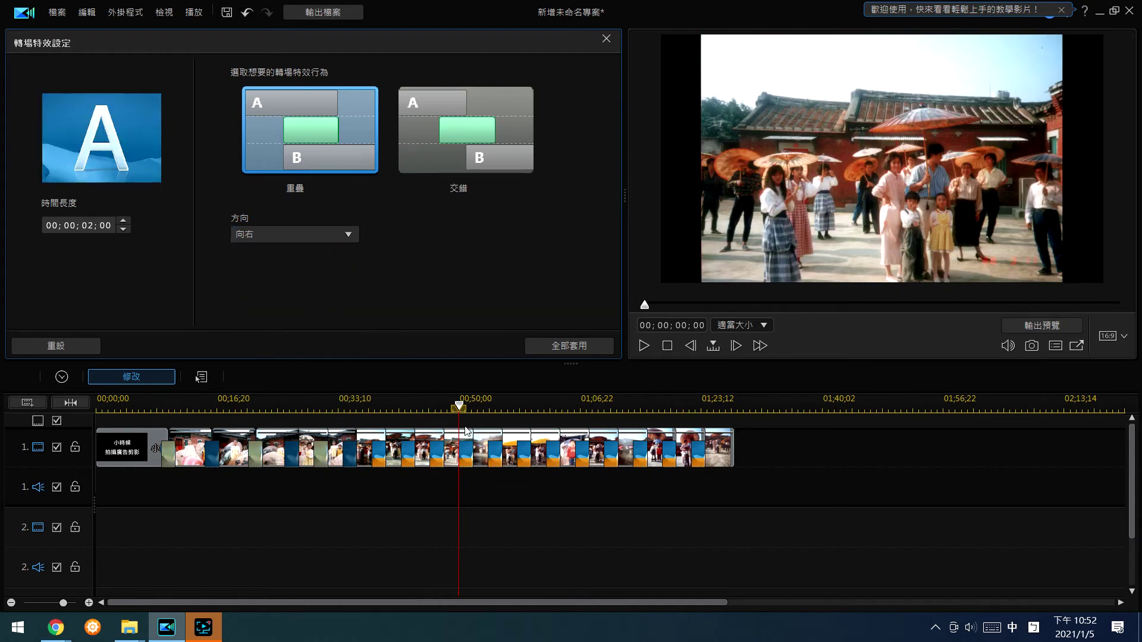
- Choose 向上 as the direction of the fifth 擦去 transition and 向下 for the sixth
left_click(493, 462)
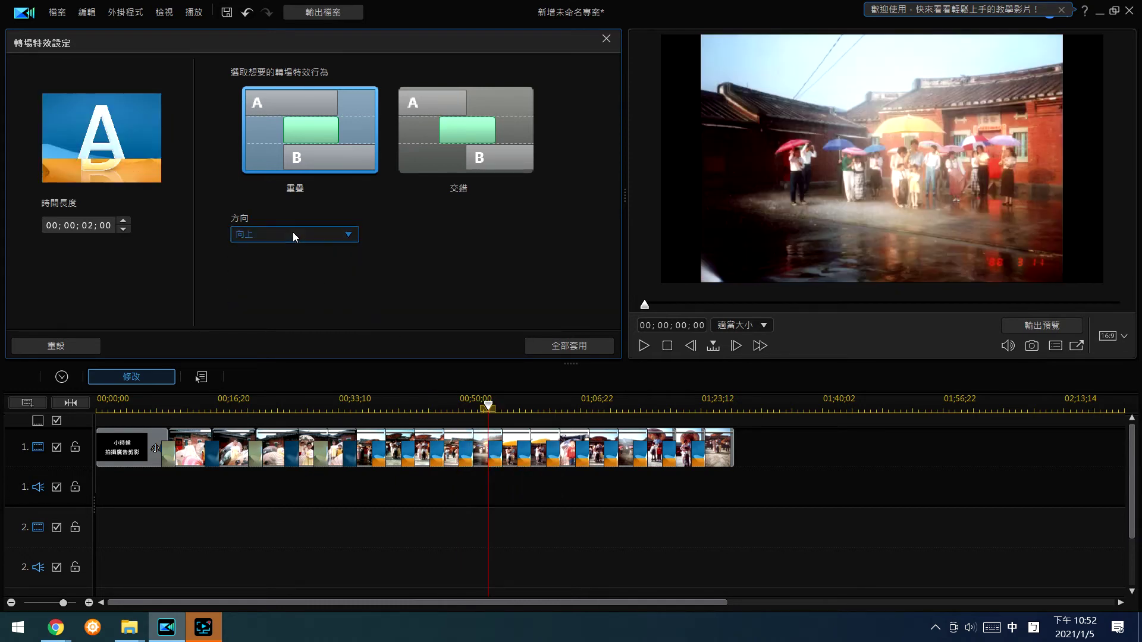
left_click(292, 232)
left_click(305, 256)
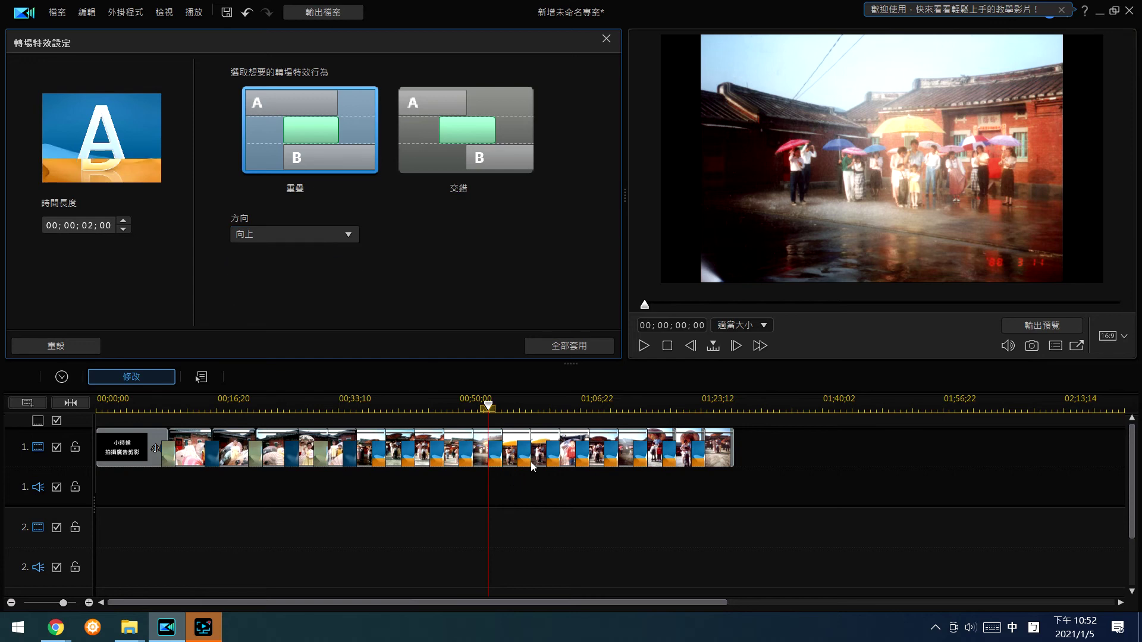
left_click(526, 460)
left_click(279, 232)
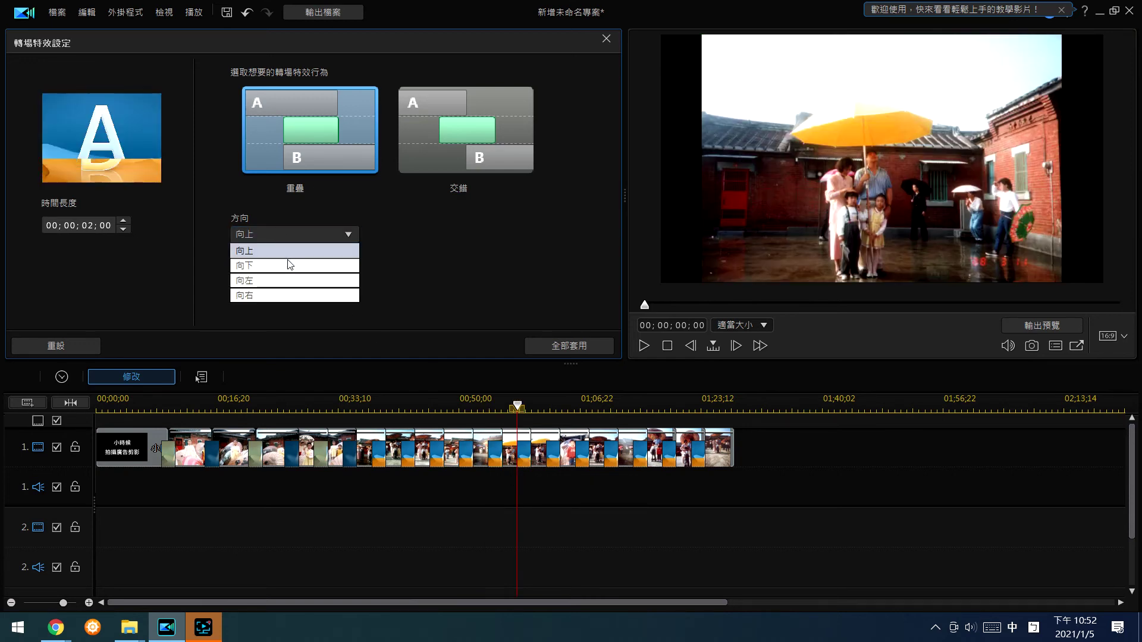
left_click(290, 266)
- Set the direction of the seventh and eighth 擦去 transitions to 向左
left_click(547, 458)
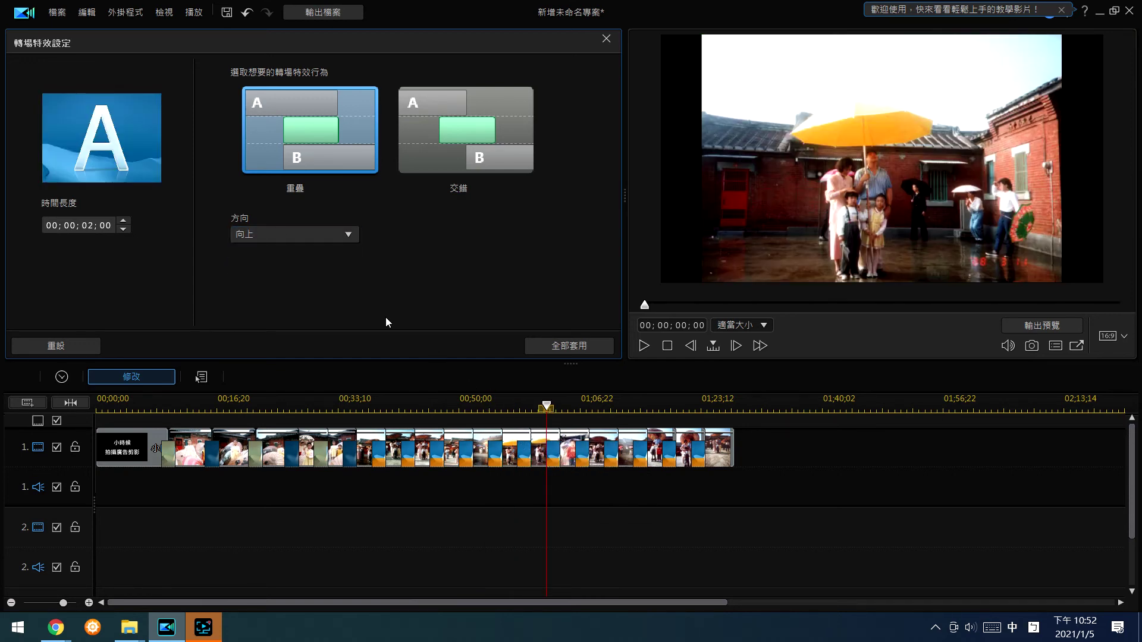
left_click(302, 234)
left_click(301, 287)
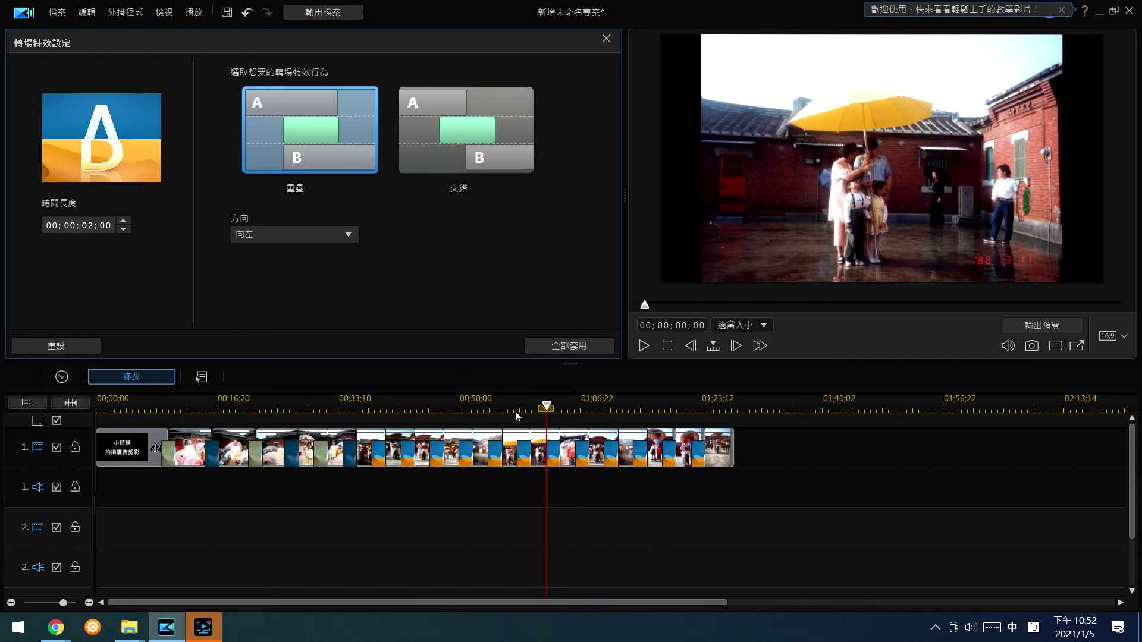
left_click(578, 461)
left_click(309, 296)
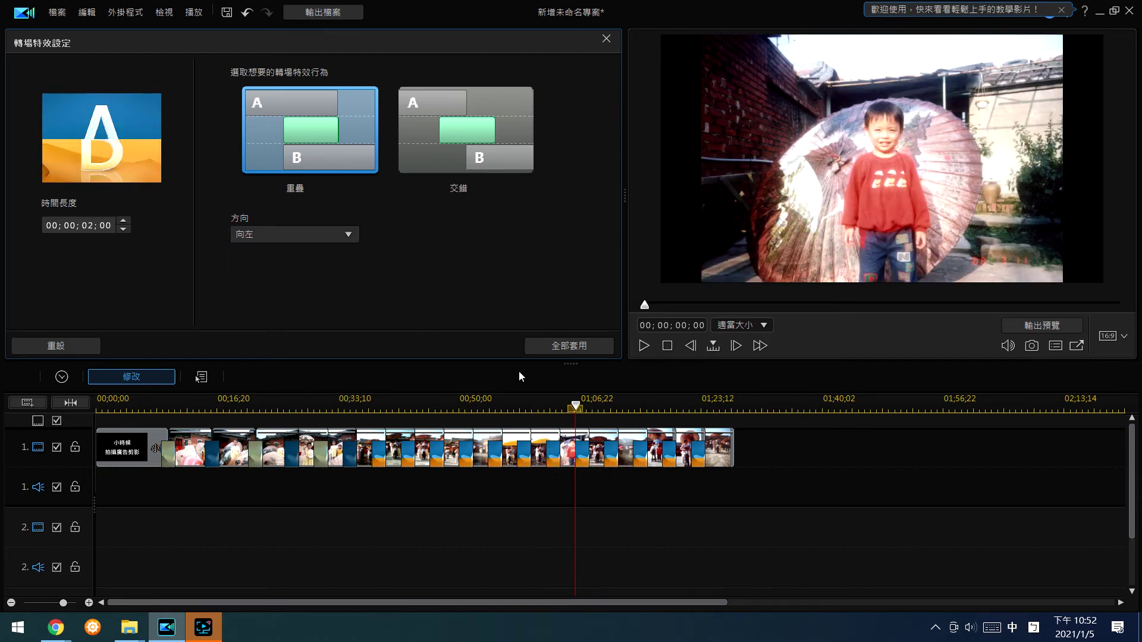
- Set the ninth 擦去 transition's direction to 向右 and choose 向上 for the tenth
left_click(315, 237)
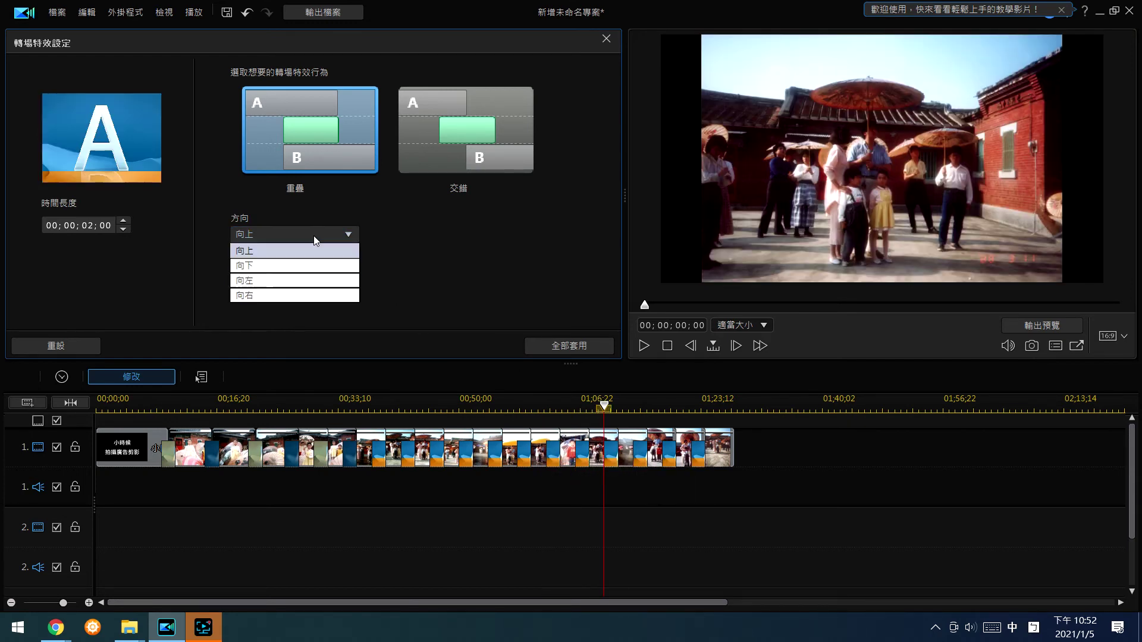
left_click(308, 294)
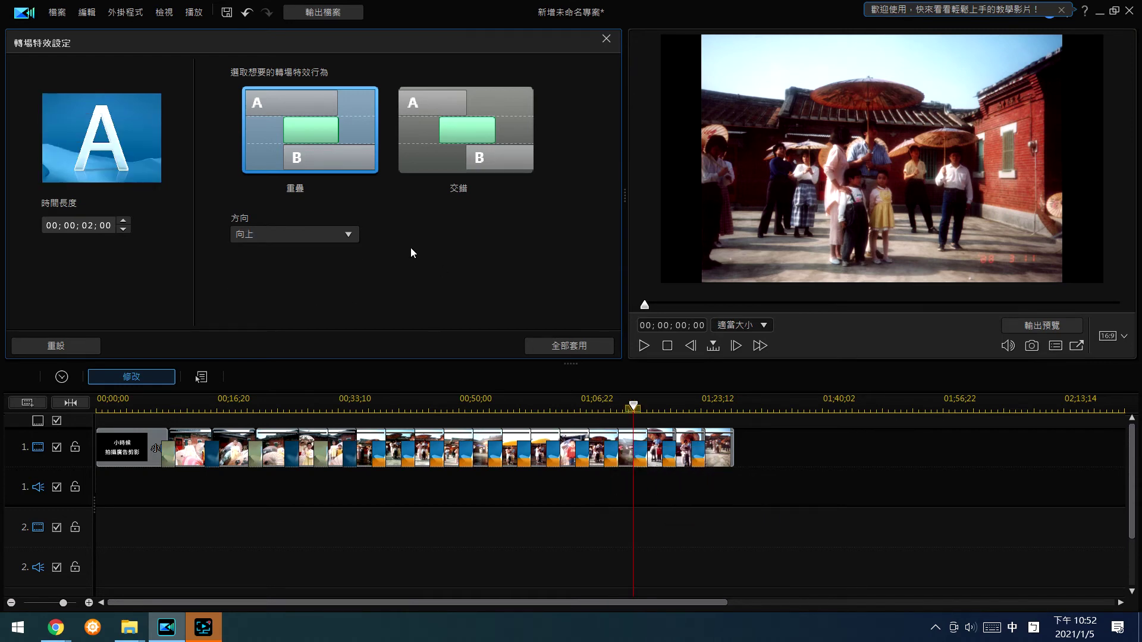
left_click(297, 233)
left_click(297, 245)
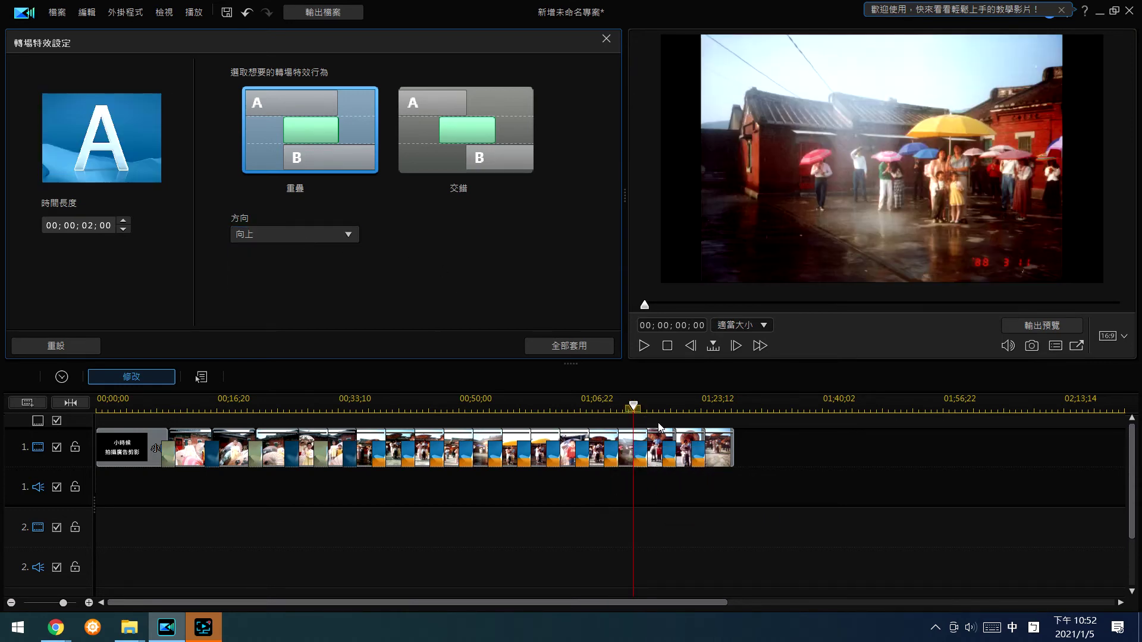
- Set the direction of the last two 擦去 transitions on the track to 向下
left_click(305, 239)
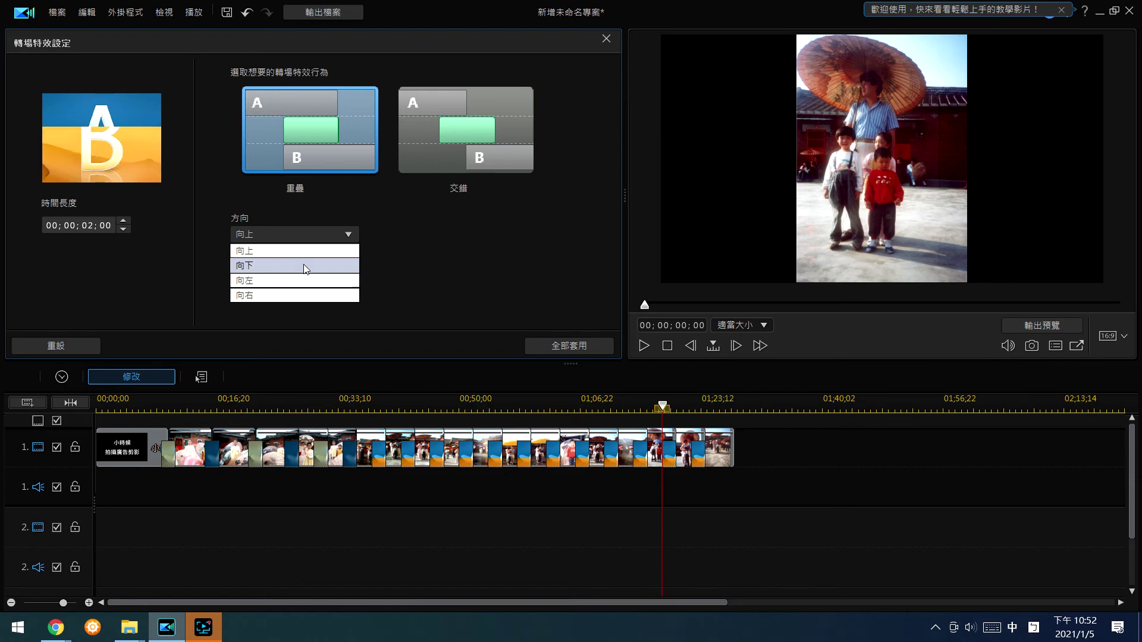
left_click(303, 245)
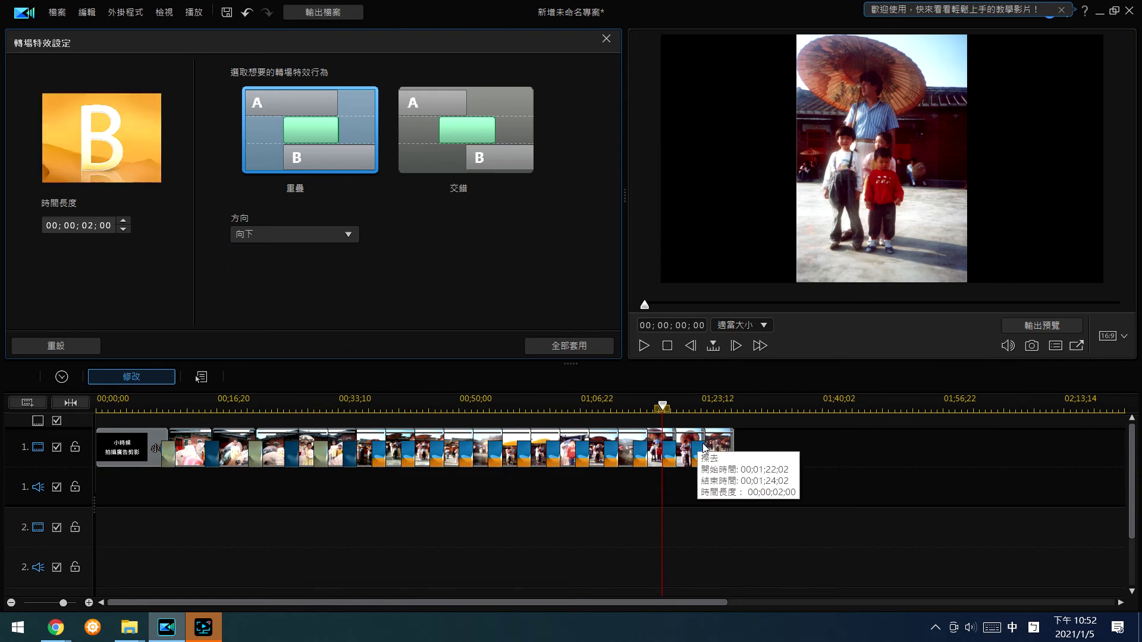
left_click(309, 237)
left_click(311, 266)
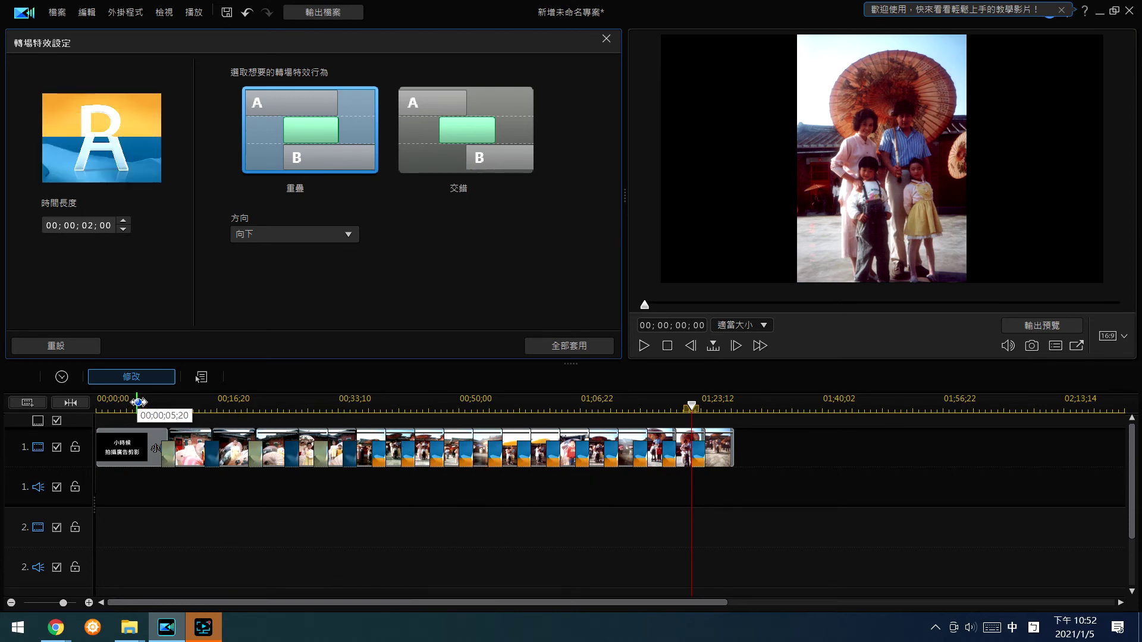
- Play the slideshow from 00;00;07;06 to review the transitions, skipping ahead to 00;00;35;12
left_click(139, 407)
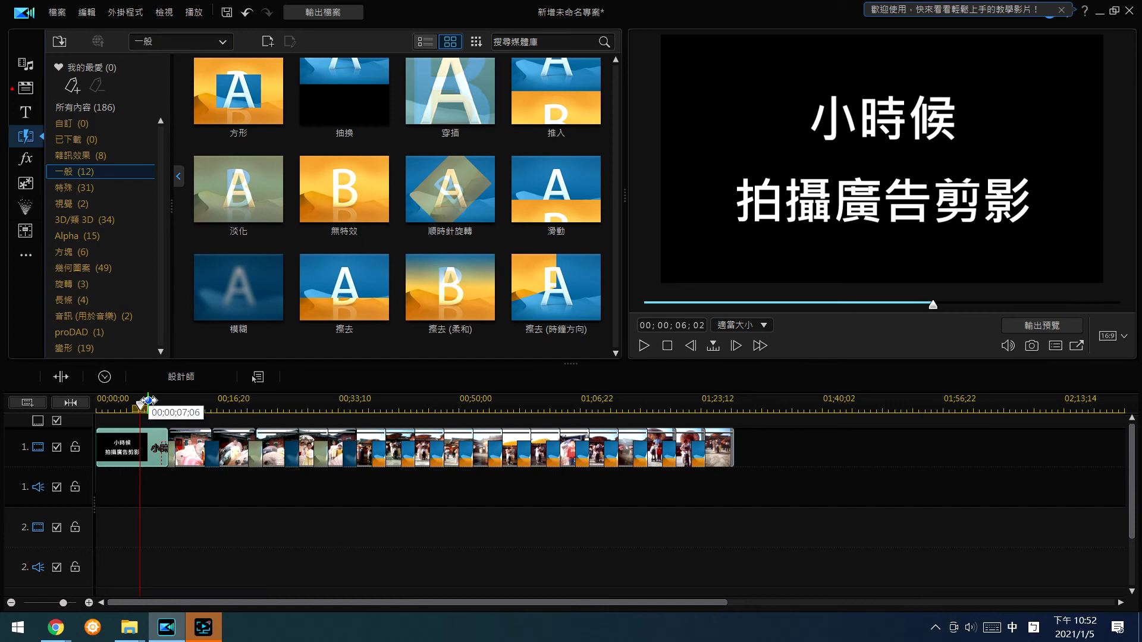
left_click(148, 409)
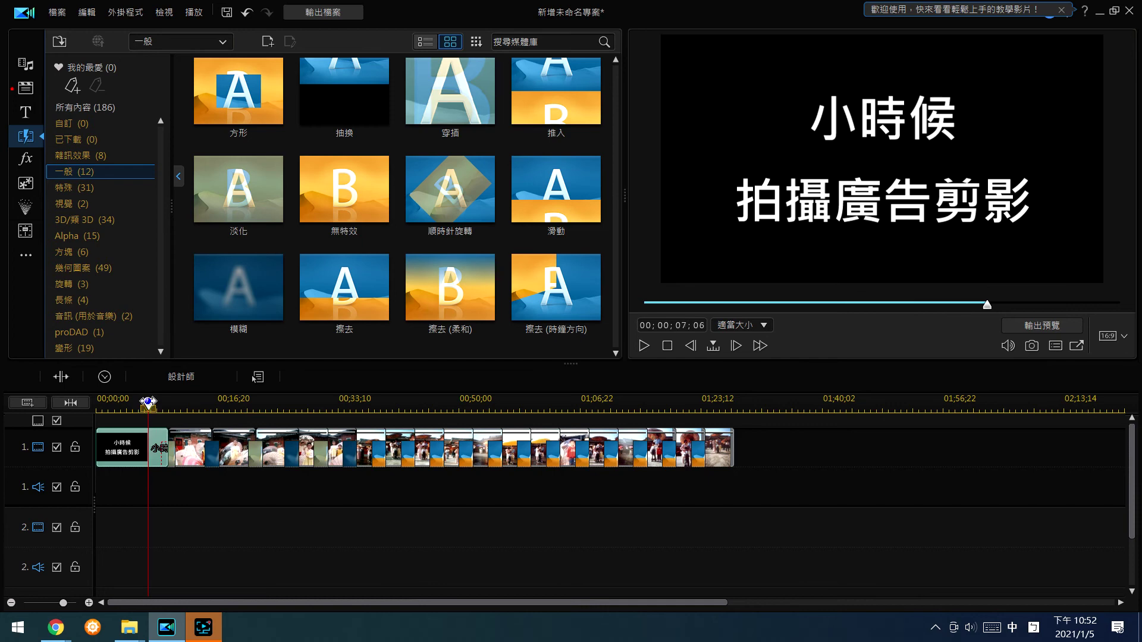
left_click(644, 345)
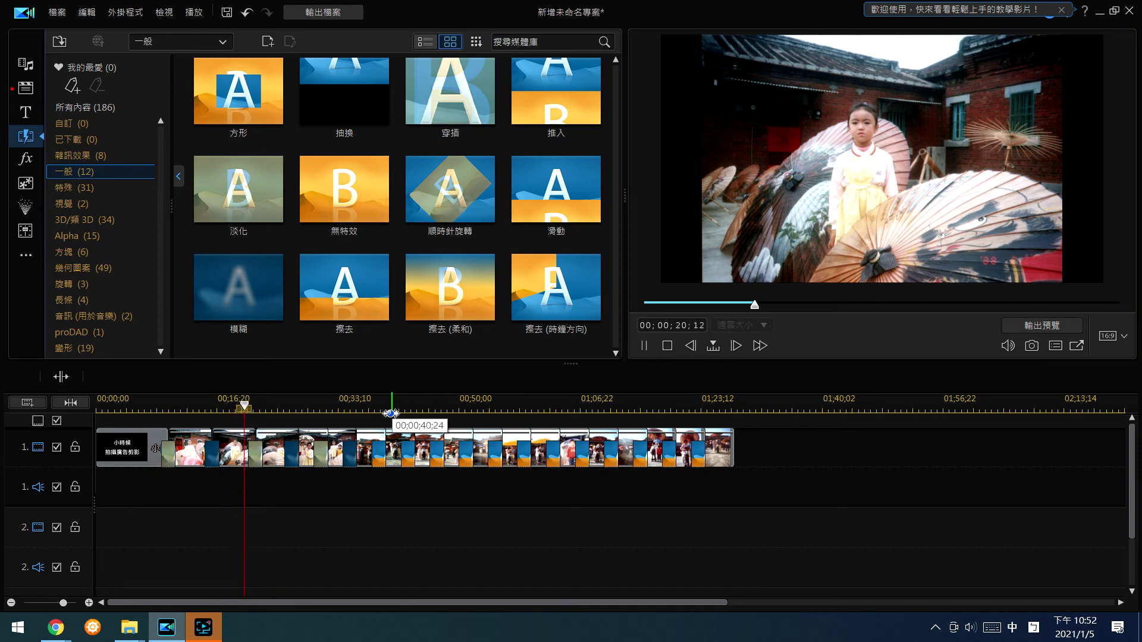
left_click(354, 408)
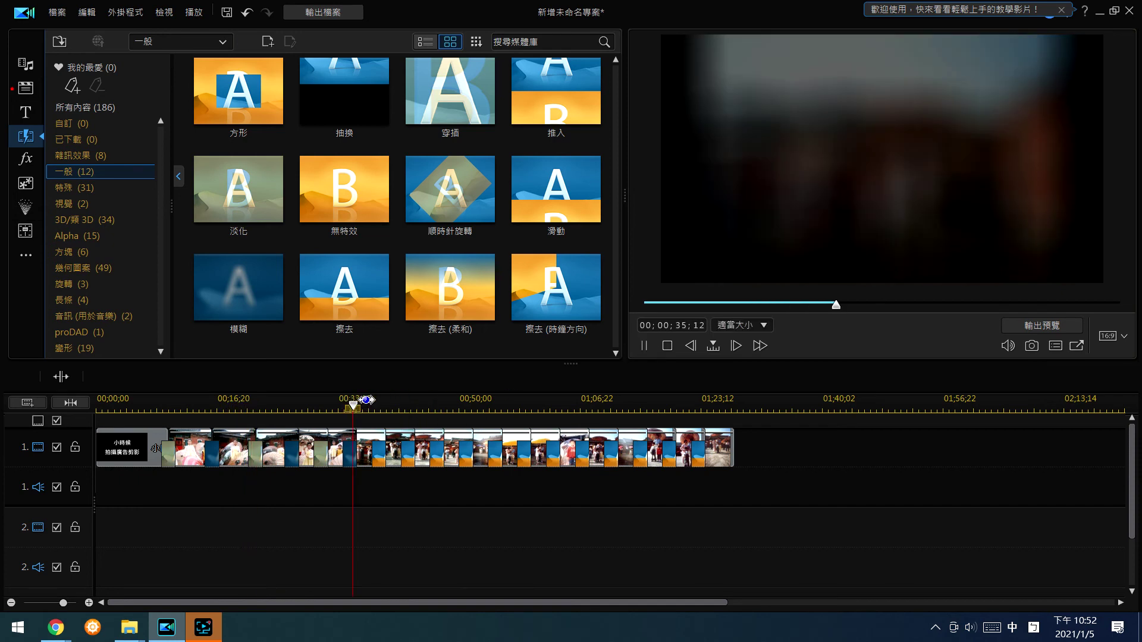